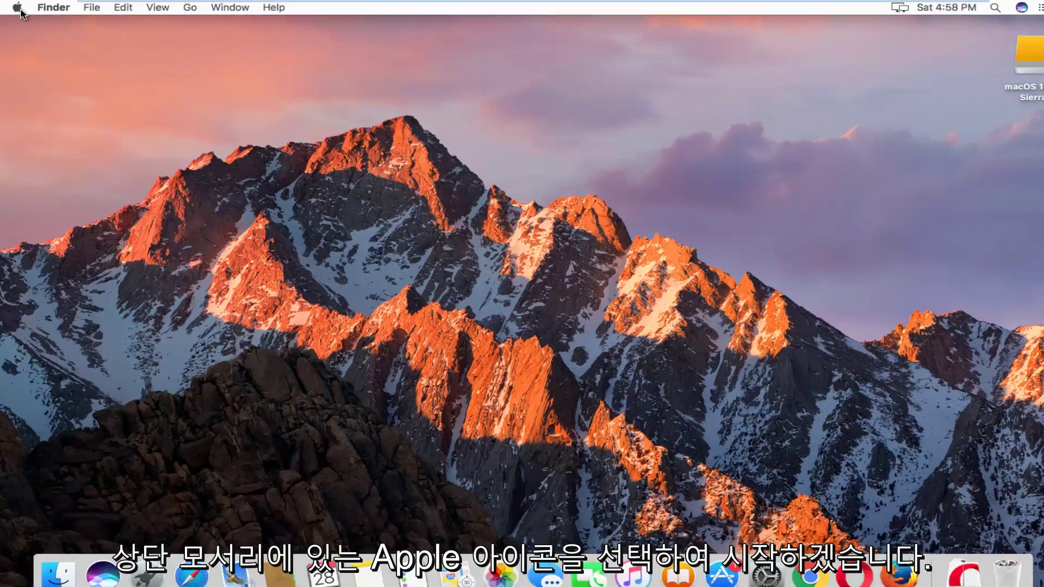
# - Launch System Preferences from the Apple menu, showing all preference panes
pyautogui.click(18, 8)
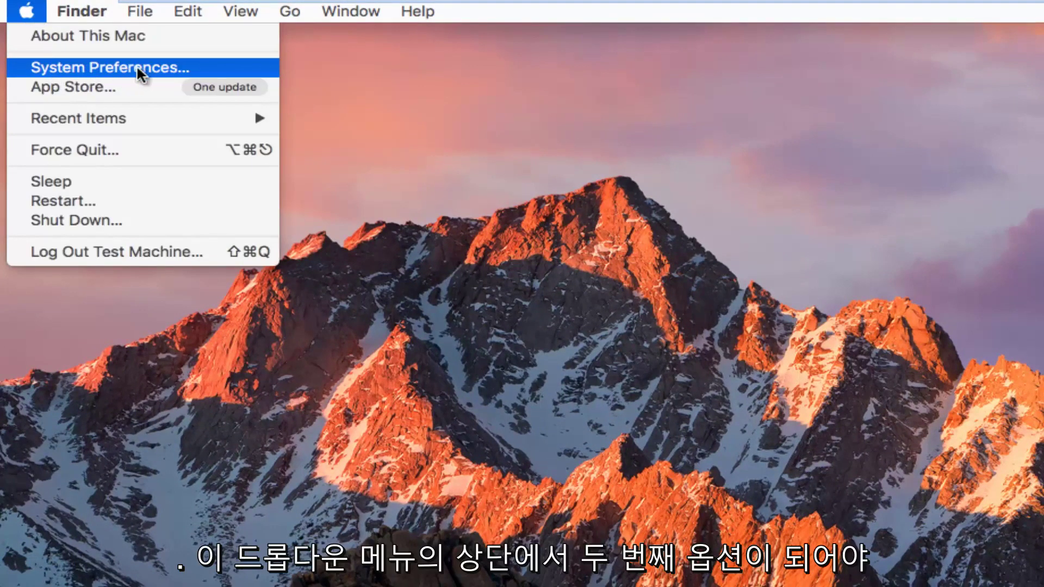
pyautogui.click(128, 66)
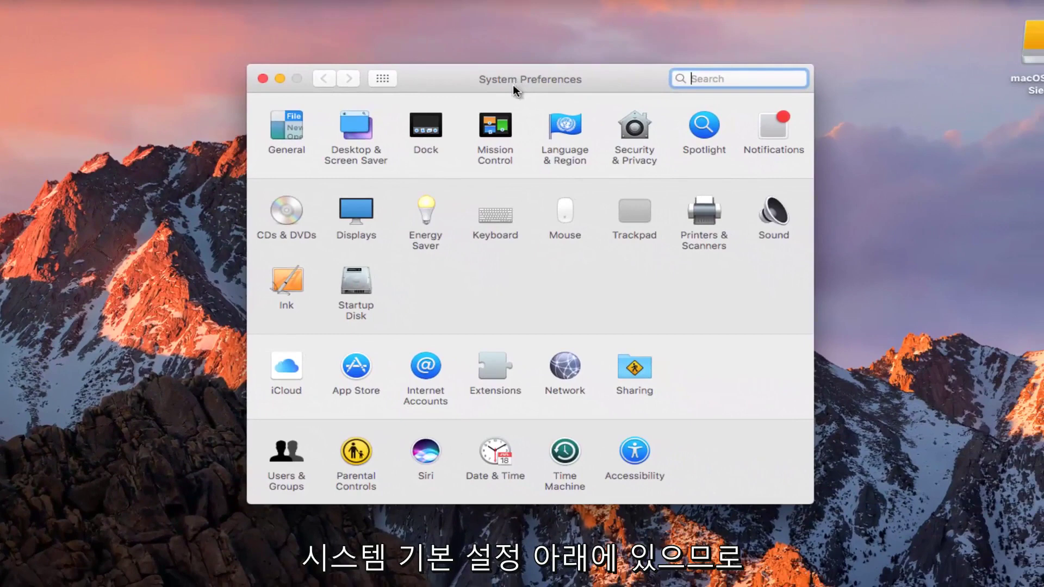
# - Go into the Energy Saver preference pane
pyautogui.click(427, 211)
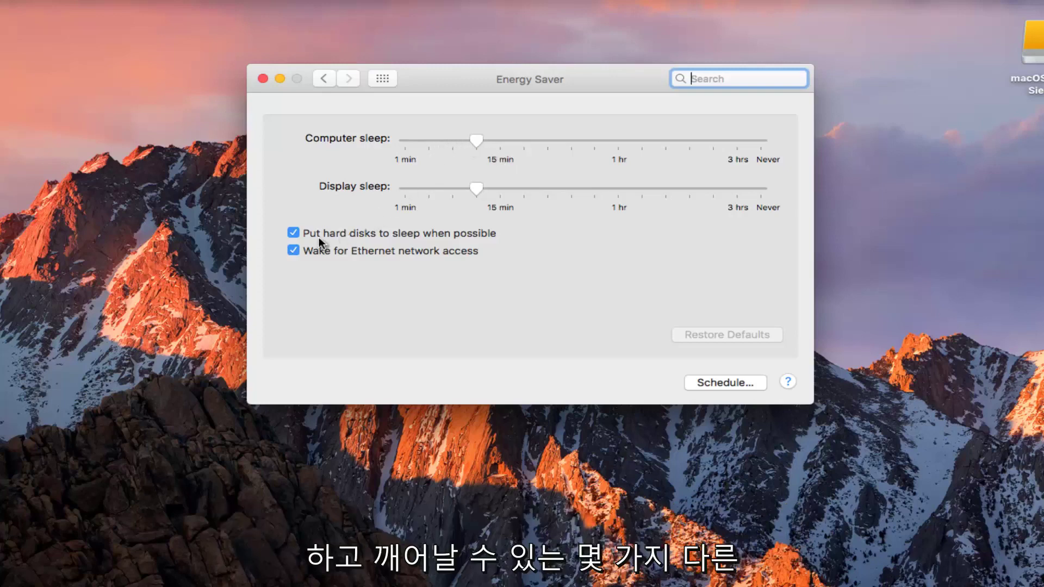
pyautogui.click(293, 251)
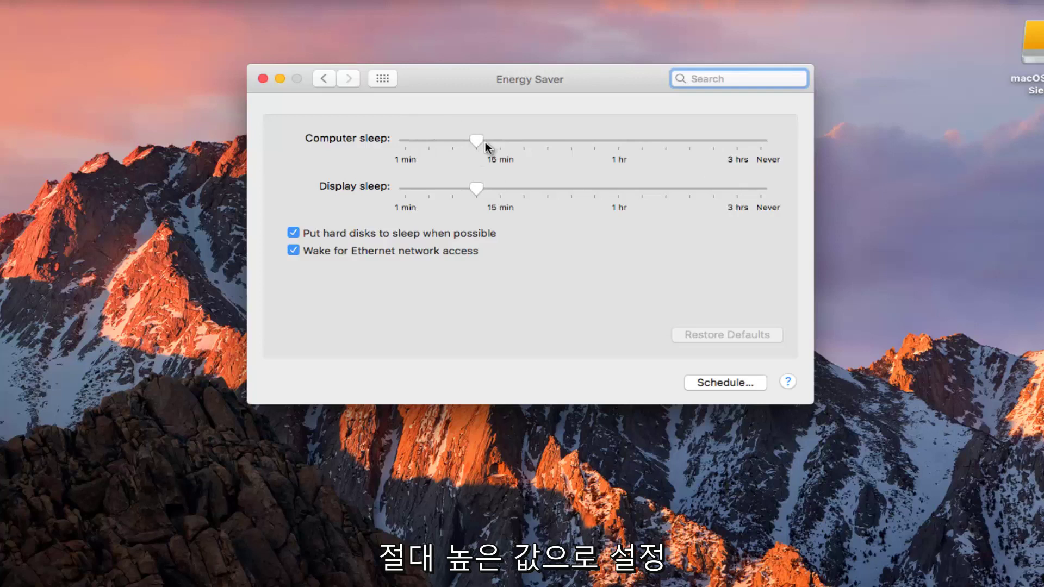
# - Raise computer sleep to about 1 hr and accept the higher energy-use warning
pyautogui.moveTo(486, 143)
pyautogui.mouseDown()
pyautogui.moveTo(621, 149)
pyautogui.moveTo(455, 144)
pyautogui.moveTo(787, 148)
pyautogui.moveTo(345, 140)
pyautogui.moveTo(574, 154)
pyautogui.mouseUp()
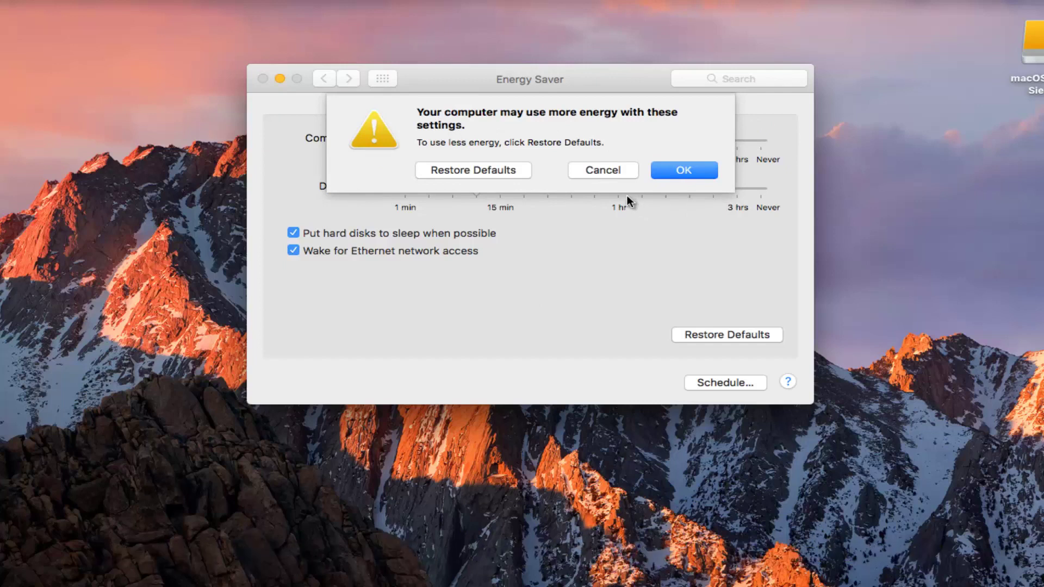
pyautogui.click(683, 170)
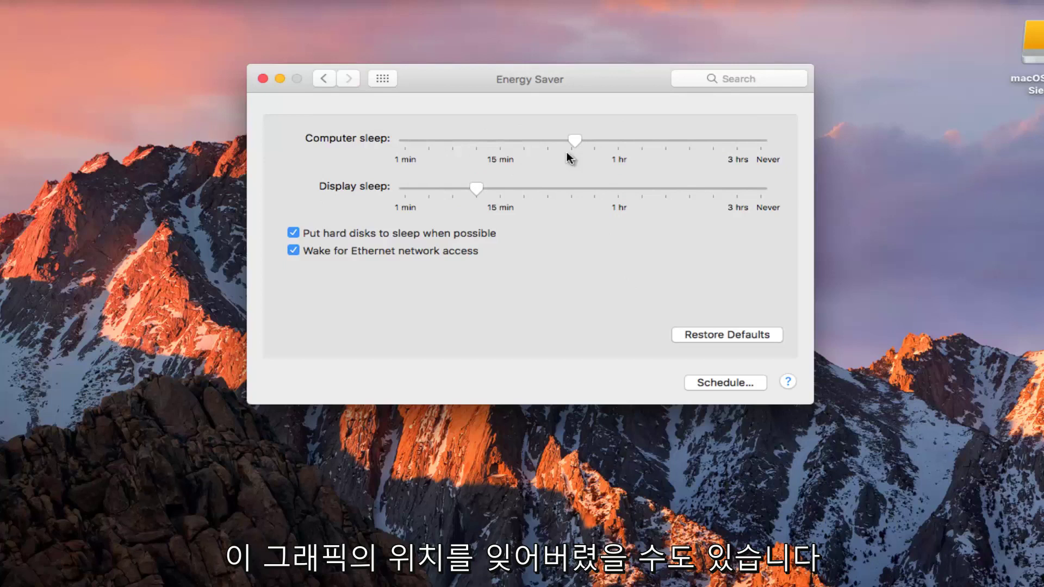
# - Restore Energy Saver defaults and bring up the startup/sleep Schedule sheet
pyautogui.click(732, 333)
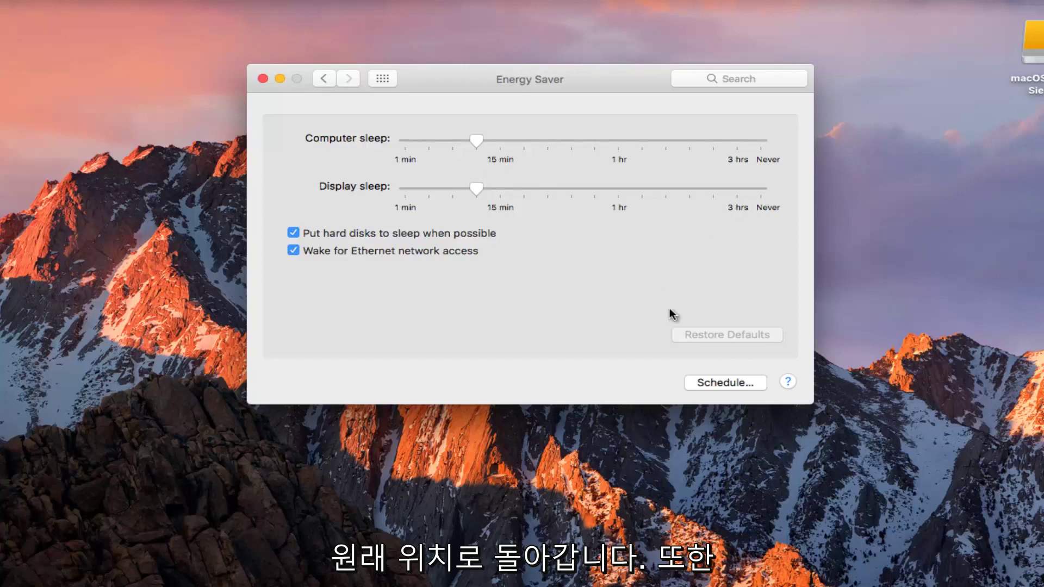
pyautogui.click(715, 383)
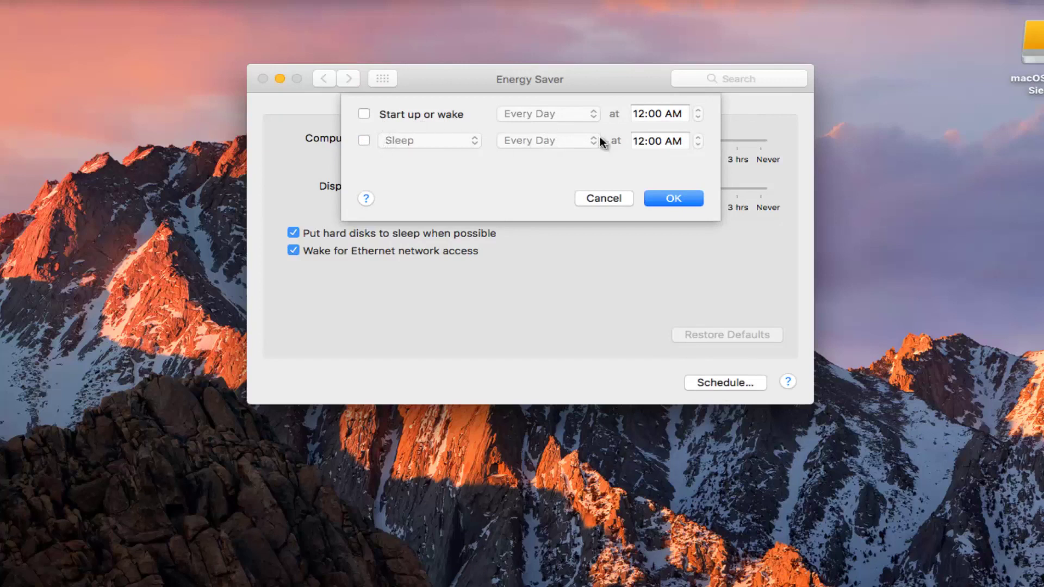
# - Schedule Start up or wake on Weekdays at 8:00 AM and confirm
pyautogui.click(364, 114)
pyautogui.click(534, 114)
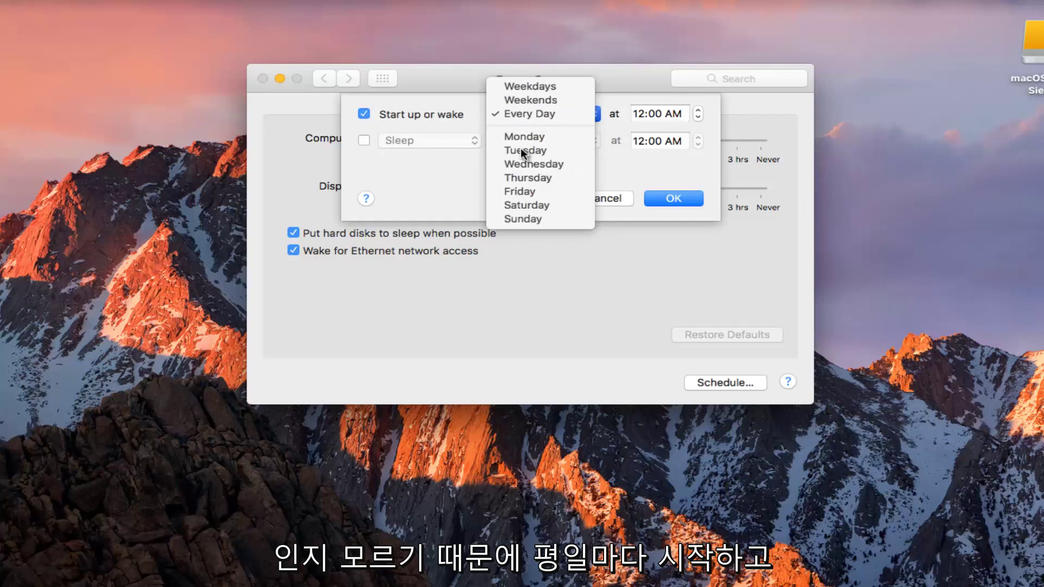
pyautogui.click(530, 86)
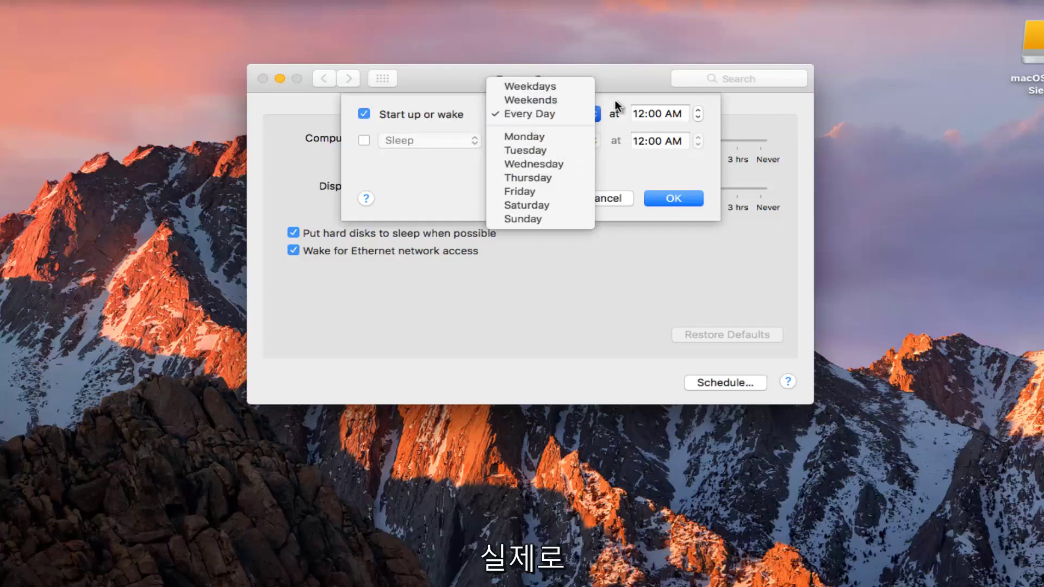
pyautogui.click(698, 114)
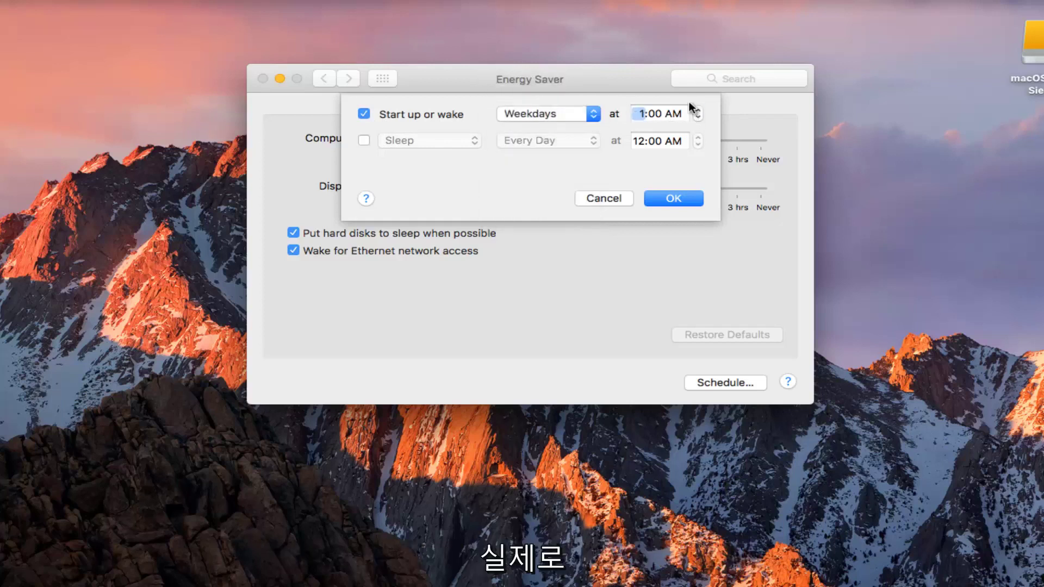
pyautogui.write('8')
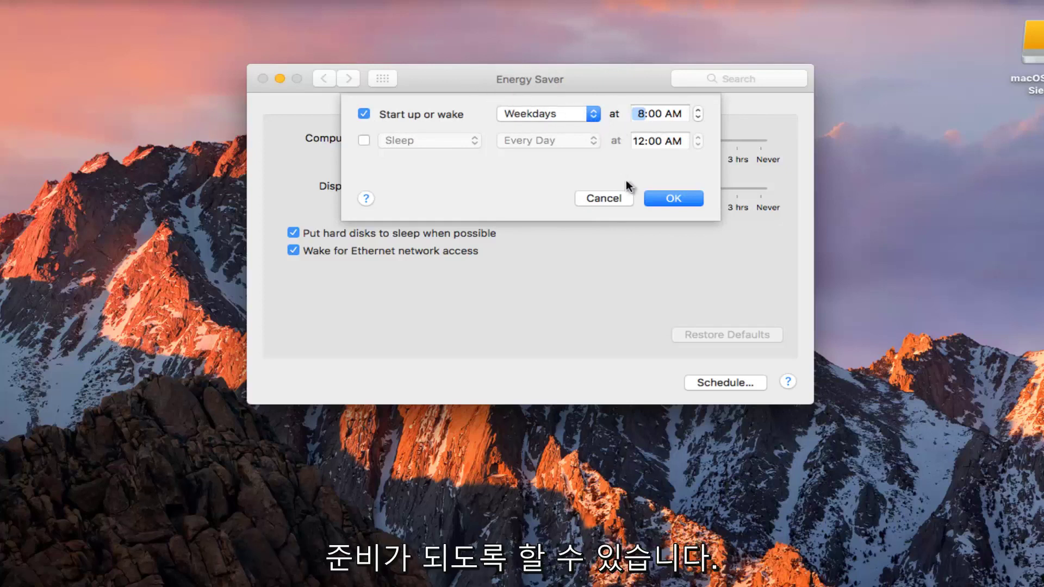
pyautogui.click(655, 197)
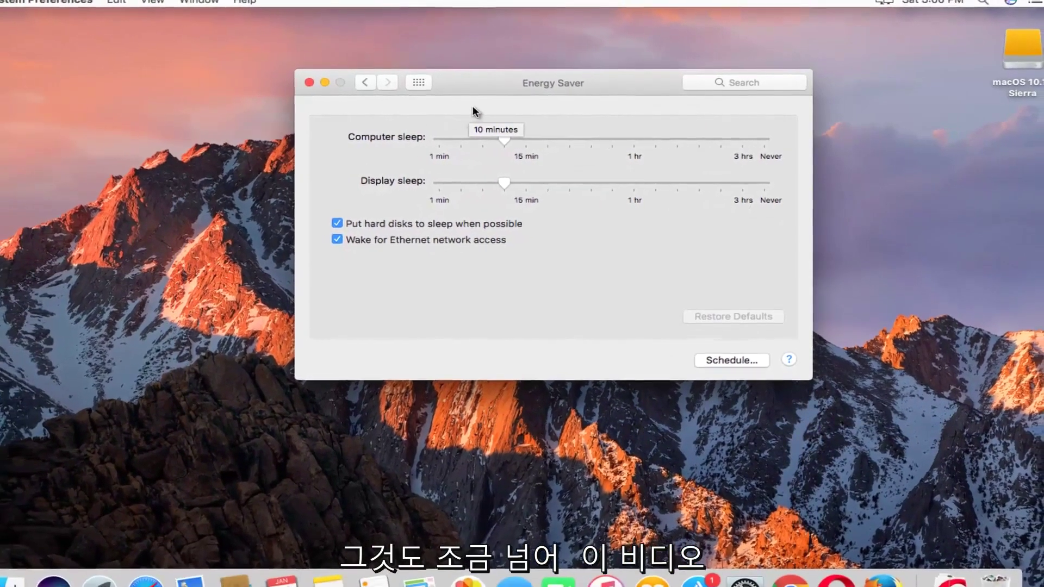